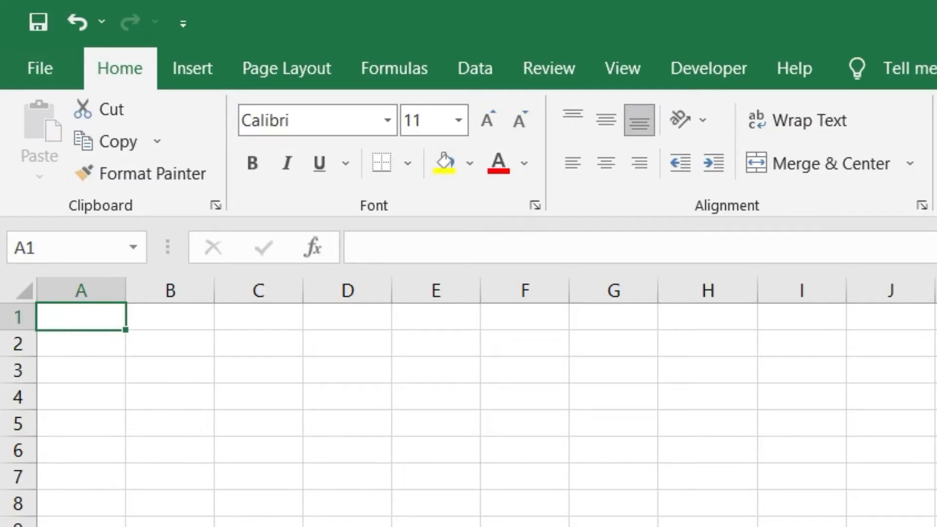
Enter the value 5 in cell A1 and the formula =A1+2 in cell B1
{"action": "type", "text": "5"}
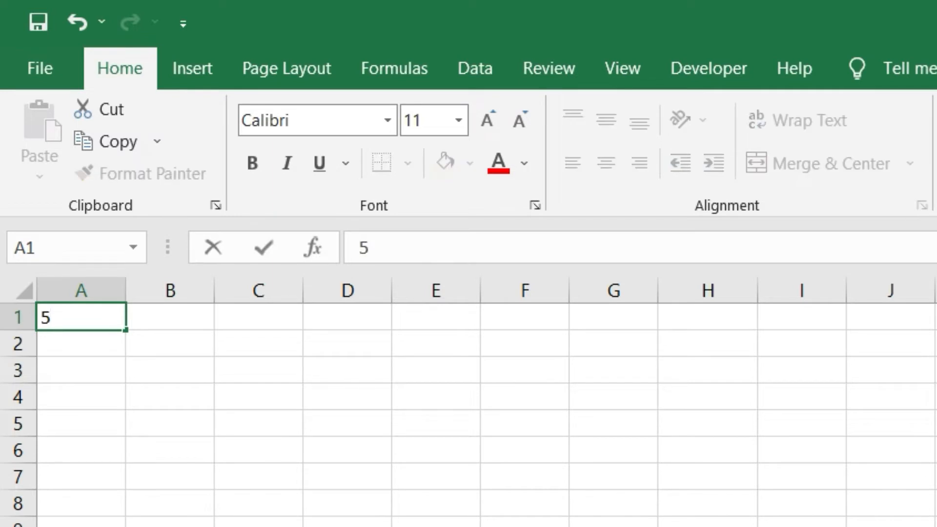
{"action": "key", "text": "Return"}
{"action": "key", "text": "Up"}
{"action": "key", "text": "Right"}
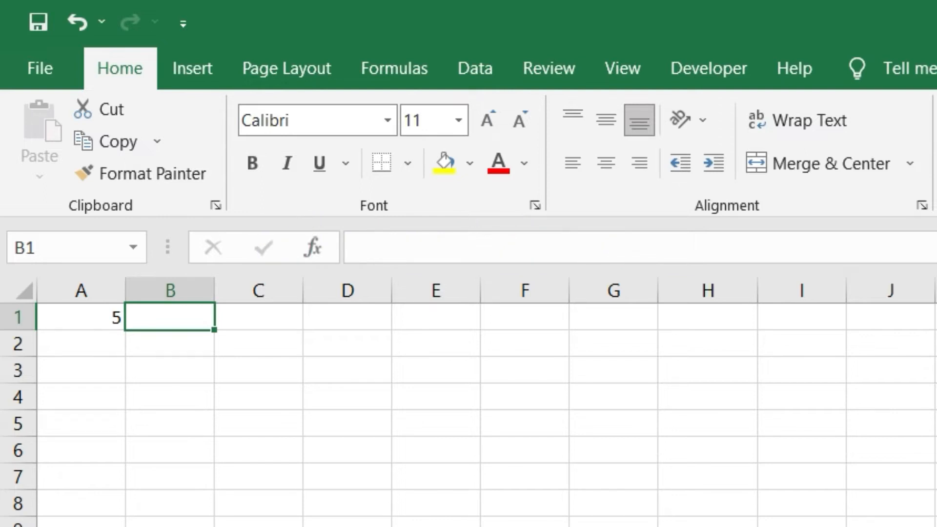
{"action": "type", "text": "="}
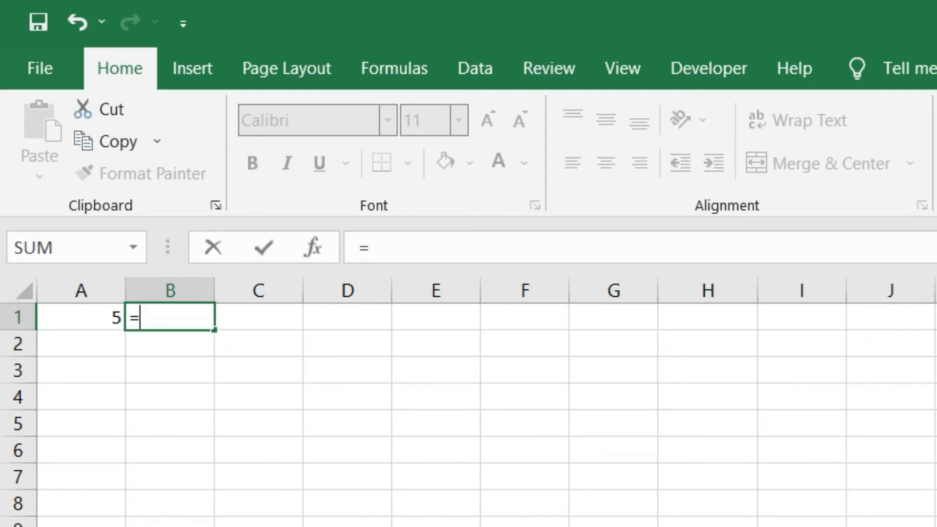
{"action": "type", "text": "A`"}
{"action": "key", "text": "BackSpace"}
{"action": "type", "text": "1"}
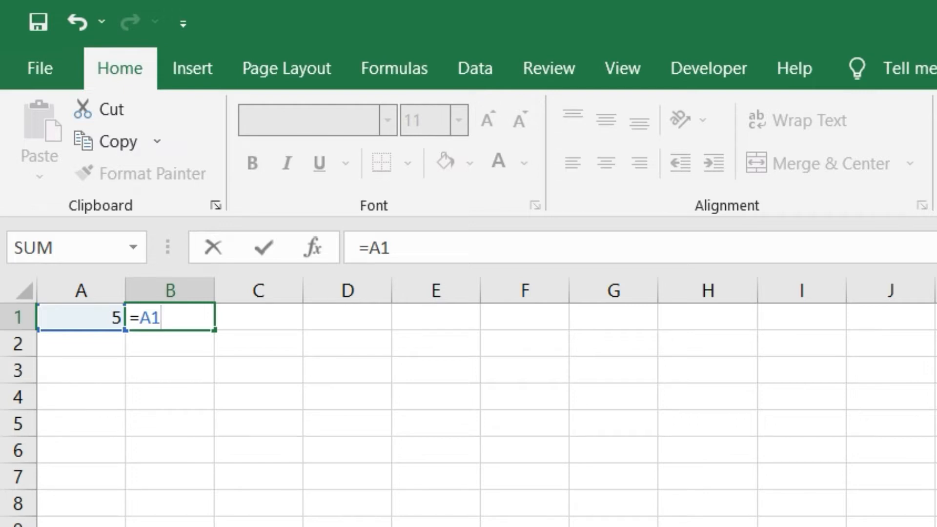
{"action": "type", "text": "+2"}
{"action": "key", "text": "Return"}
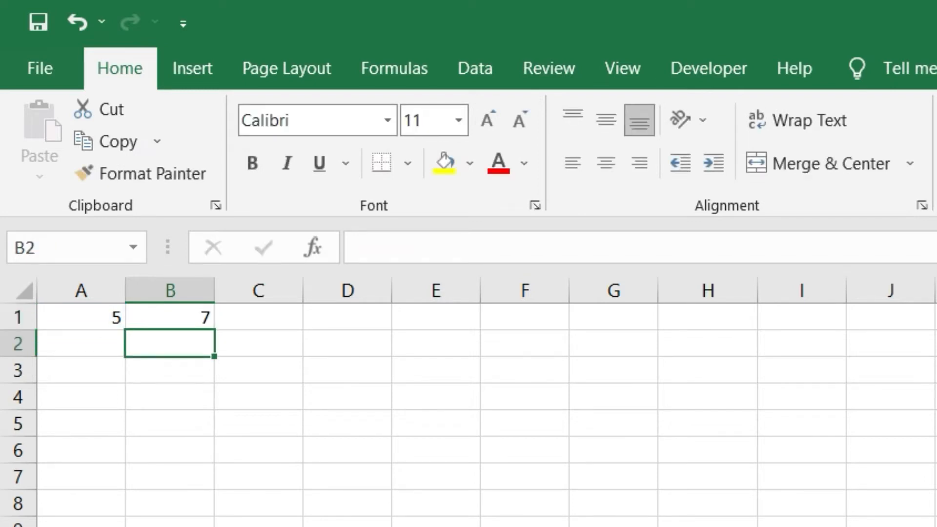
Enter a formula in cell C1 that multiplies cell A1 by 2, =A1*2
{"action": "left_click", "coordinate": [259, 314]}
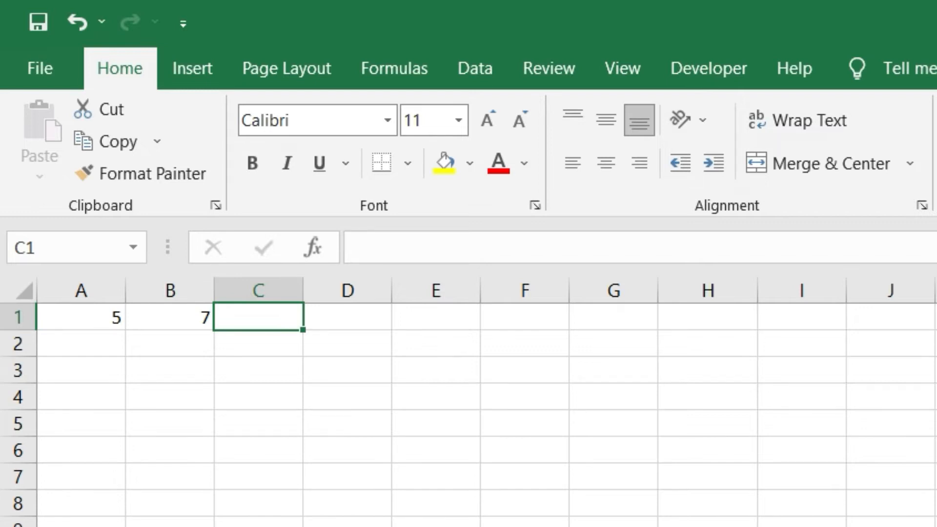
{"action": "type", "text": "=A1"}
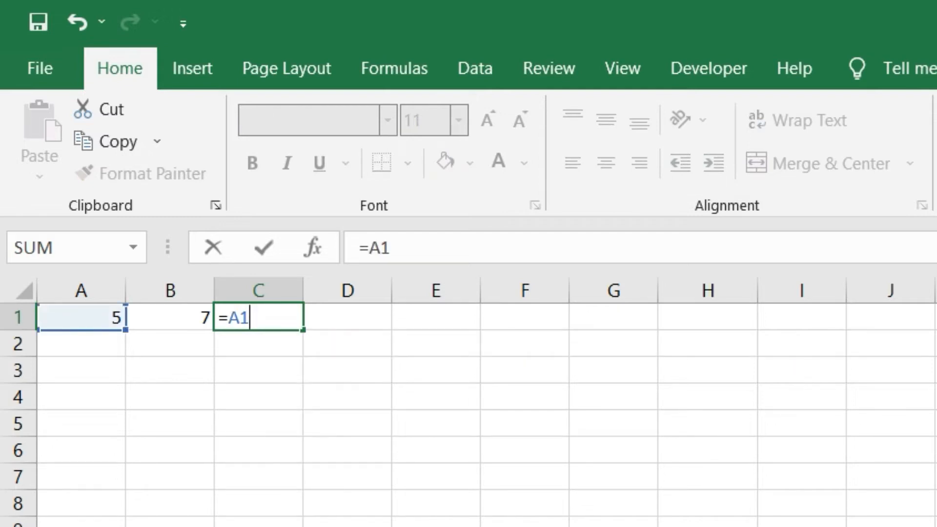
{"action": "type", "text": "*2"}
{"action": "key", "text": "Return"}
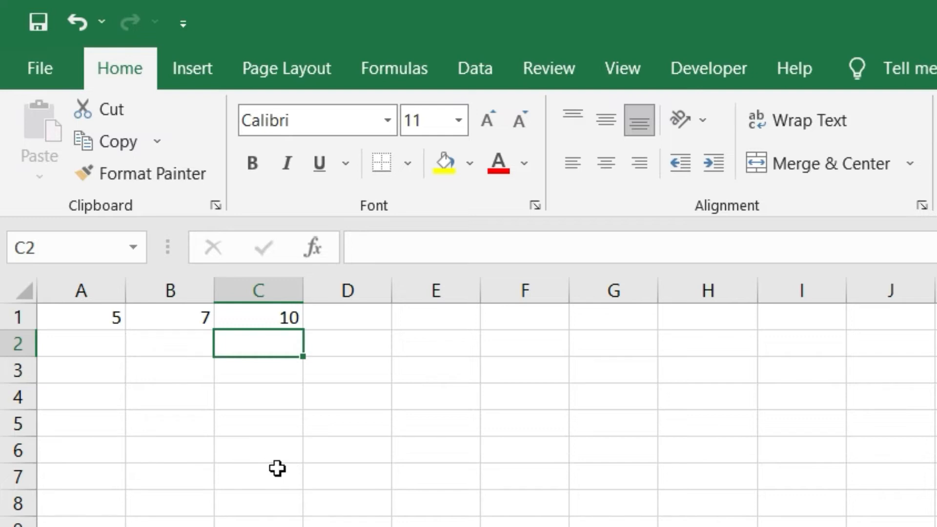
Inspect the formulas behind cells C1 and B1 and the source value in cell A1
{"action": "left_click", "coordinate": [280, 319]}
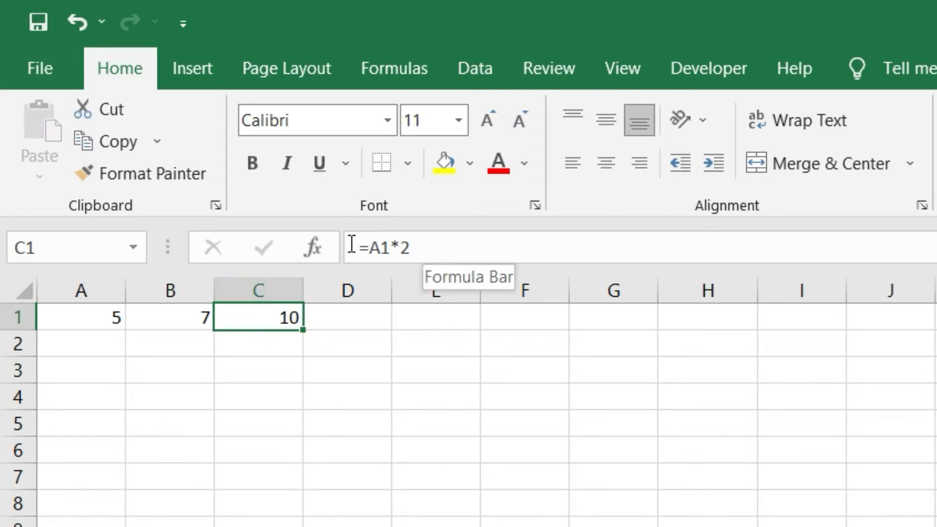
{"action": "left_click", "coordinate": [163, 318]}
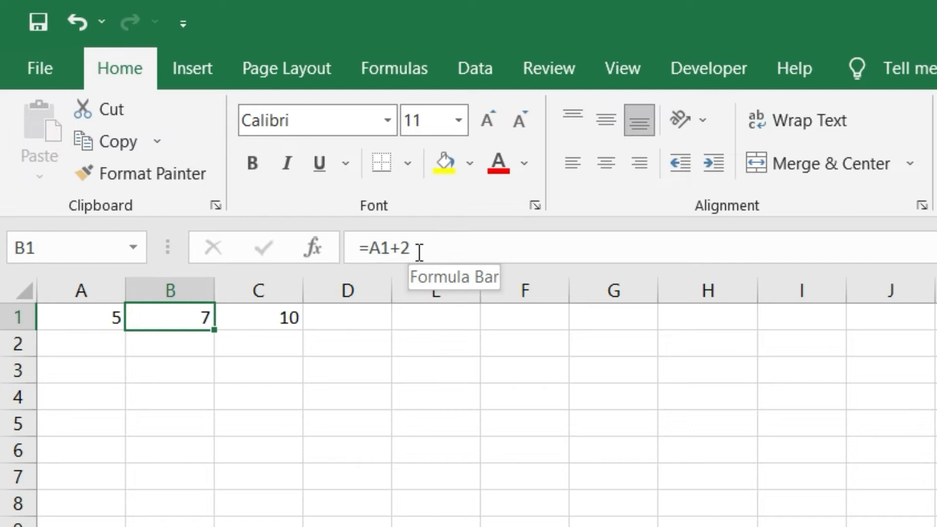
{"action": "left_click", "coordinate": [93, 312]}
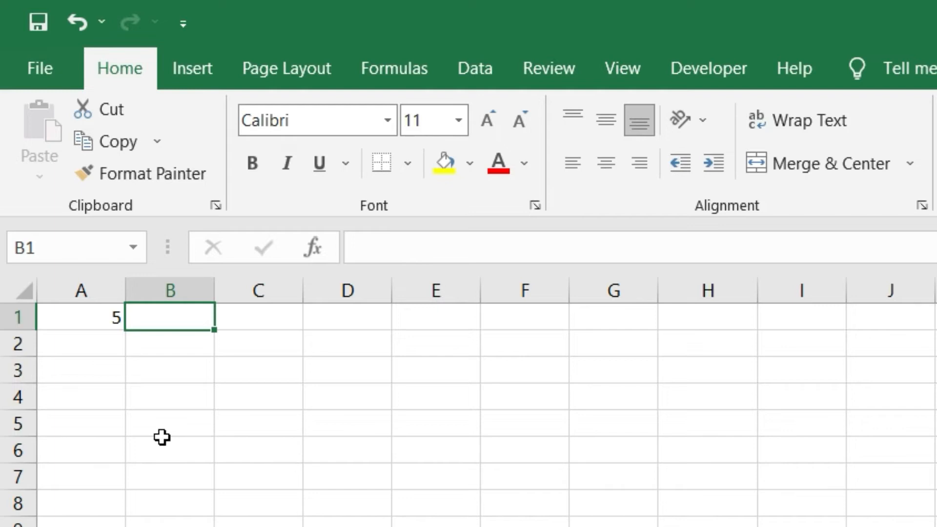
Build the formula =A1+2 in cell B1, picking A1 from the sheet as the reference
{"action": "type", "text": "="}
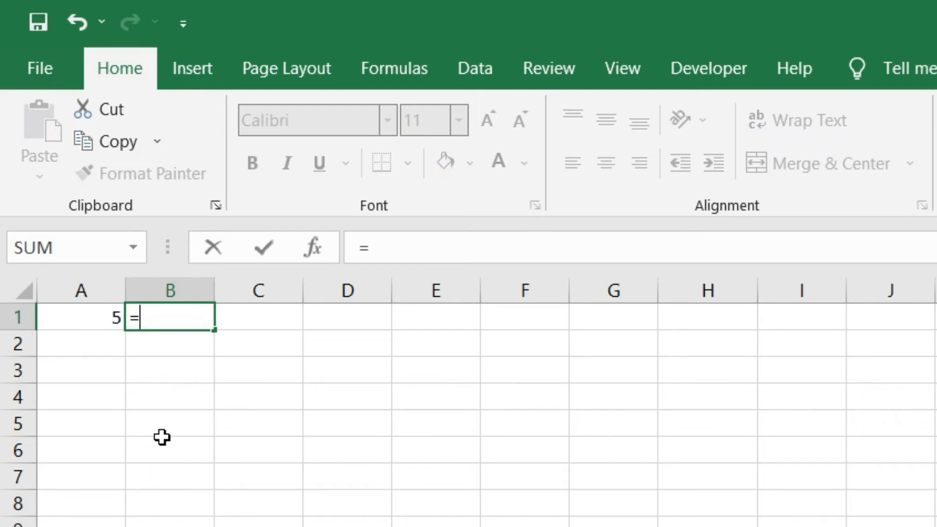
{"action": "left_click", "coordinate": [93, 320]}
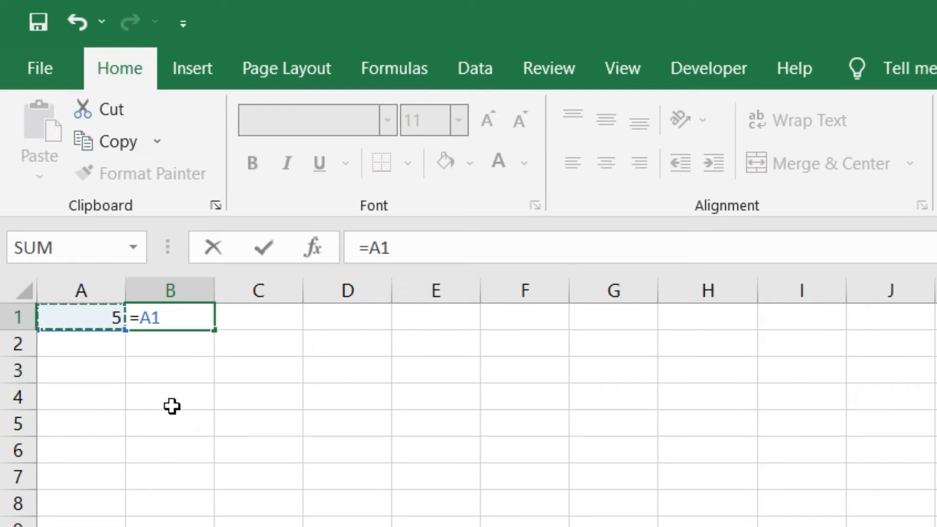
{"action": "type", "text": "+2"}
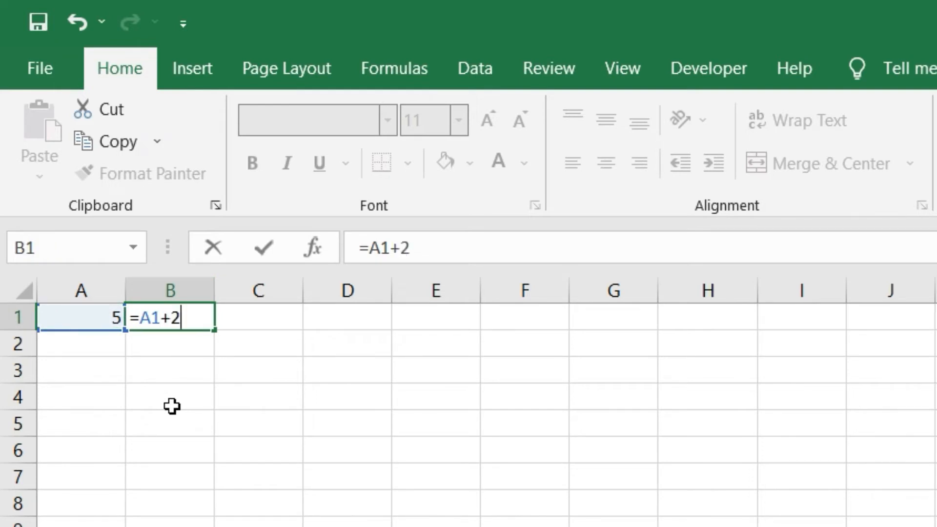
{"action": "key", "text": "Return"}
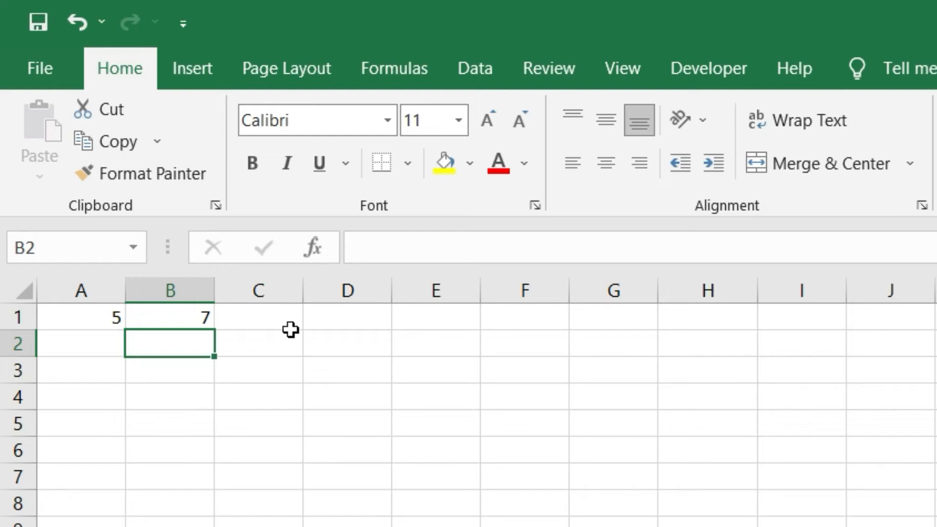
Build the formula =A1*2 in cell C1, picking A1 from the sheet as the reference
{"action": "left_click", "coordinate": [269, 318]}
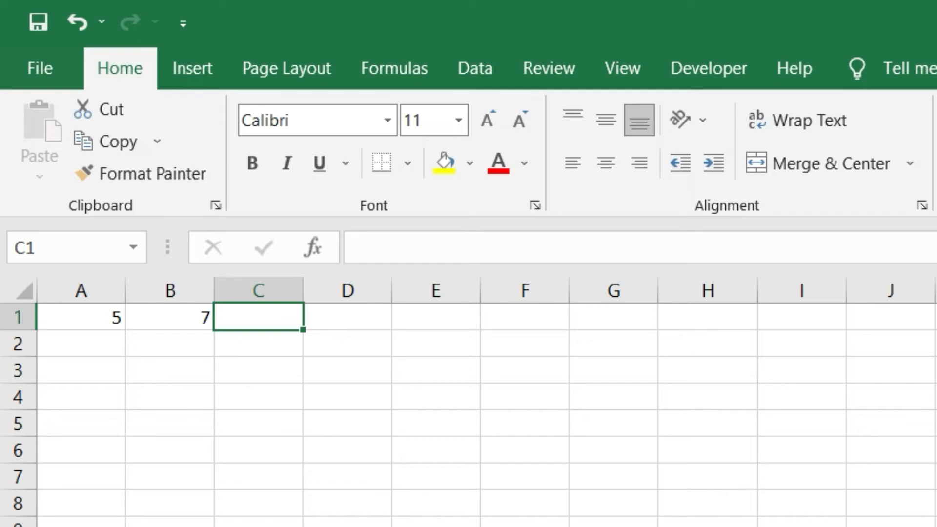
{"action": "type", "text": "="}
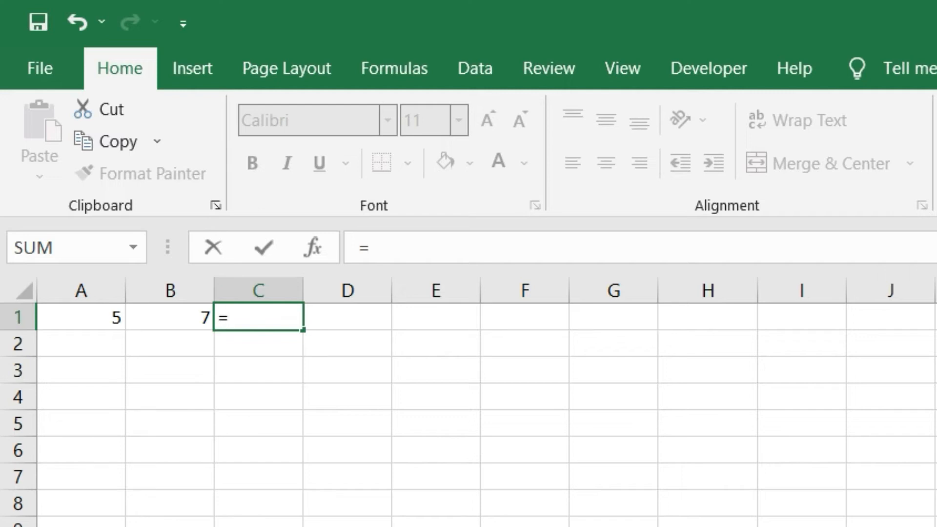
{"action": "key", "text": "Left"}
{"action": "key", "text": "Left"}
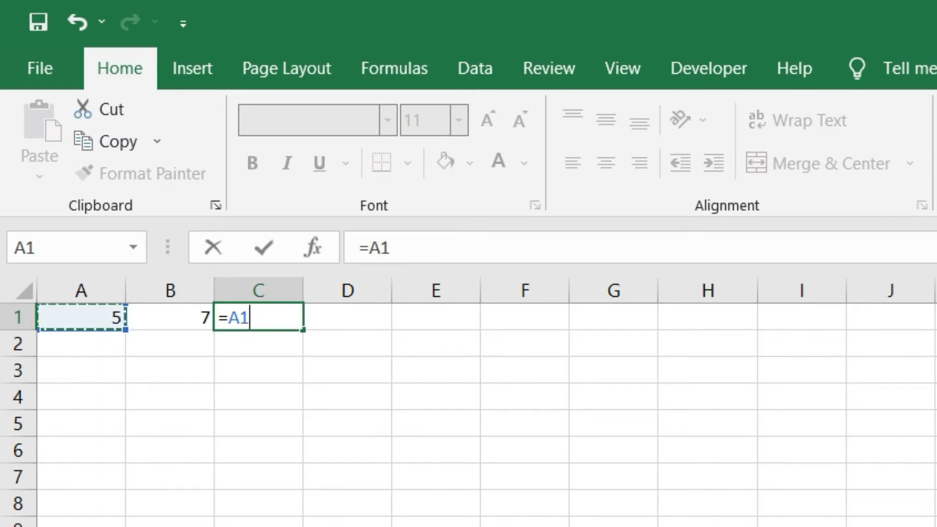
{"action": "type", "text": "*2"}
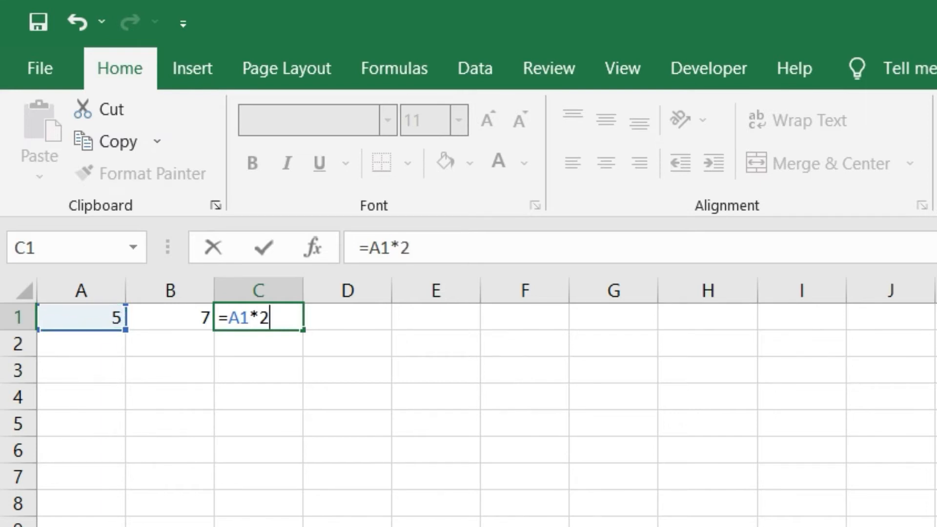
{"action": "key", "text": "Return"}
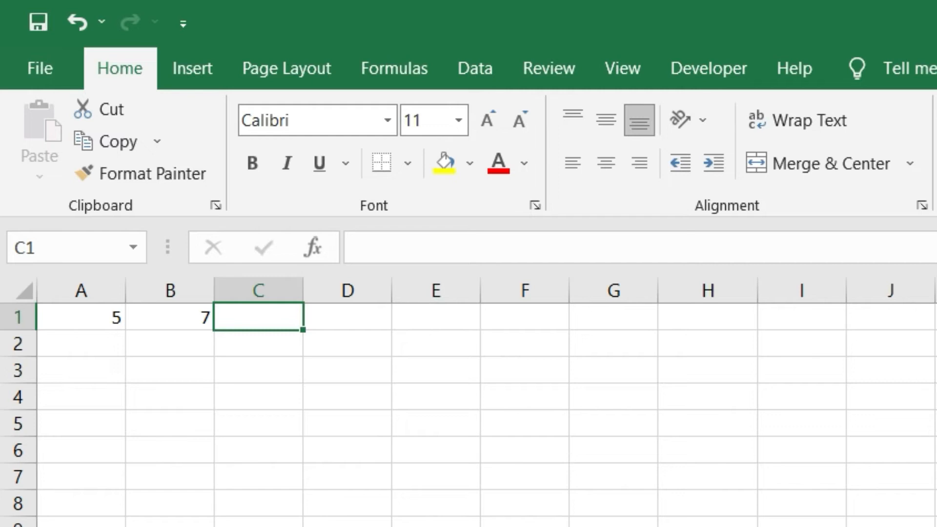
Enter a formula in cell C1 that multiplies the result in cell B1 by 2, =B1*2
{"action": "type", "text": "="}
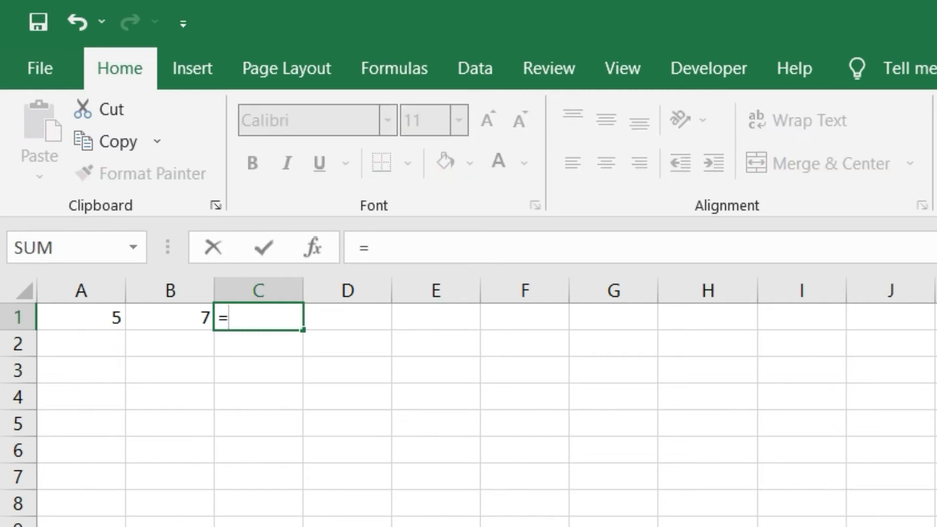
{"action": "key", "text": "Left"}
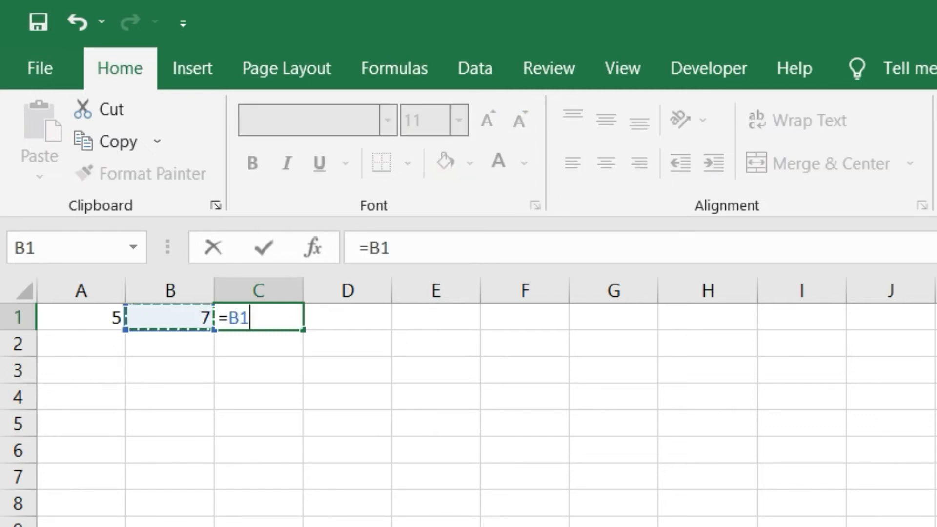
{"action": "type", "text": "*2"}
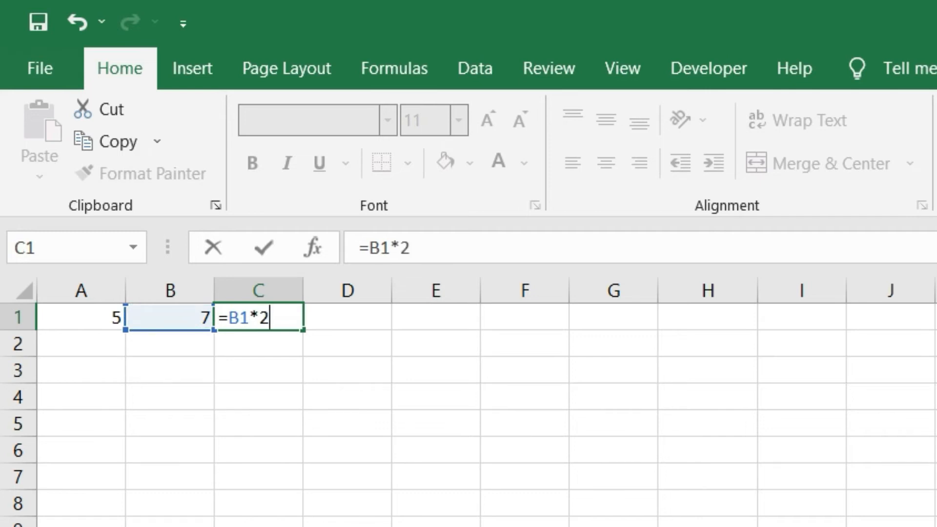
{"action": "key", "text": "Return"}
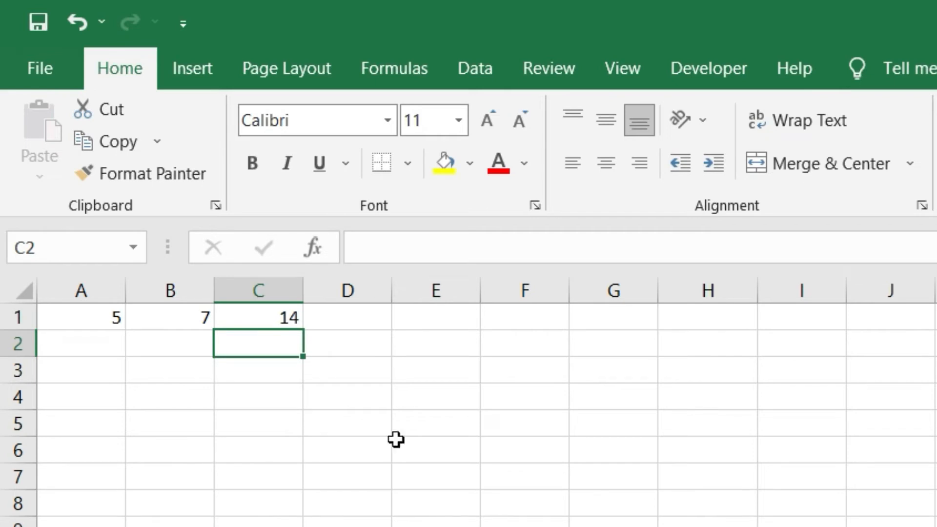
Set the value of cell A1 to 10 and inspect the dependent formulas in cells B1 and C1
{"action": "left_click", "coordinate": [88, 321]}
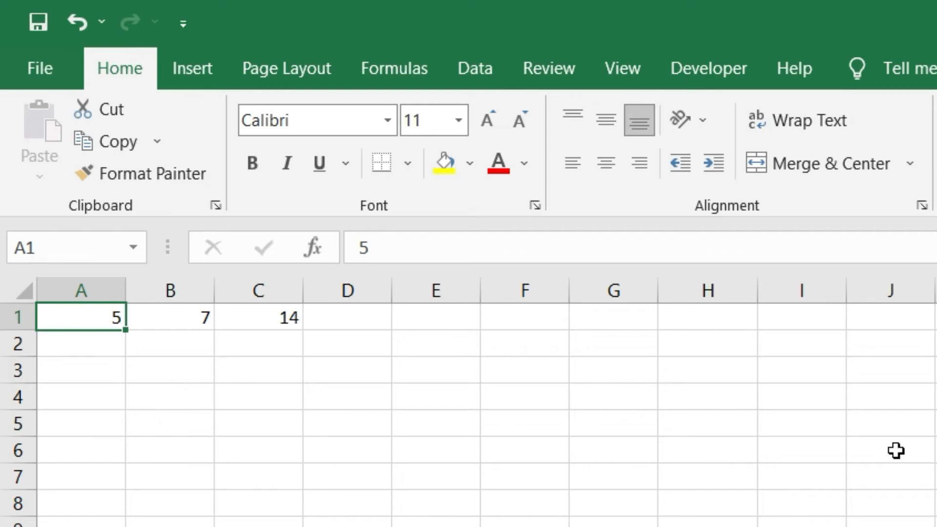
{"action": "type", "text": "10"}
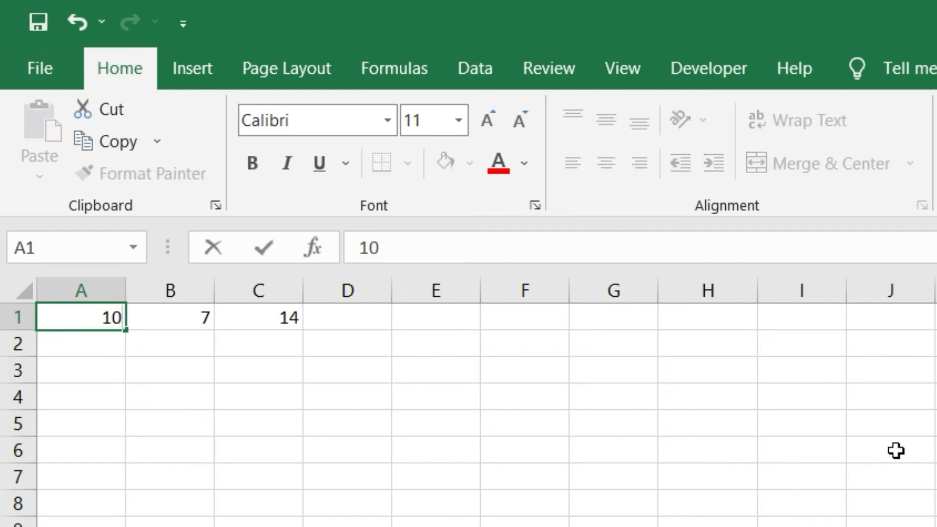
{"action": "key", "text": "Return"}
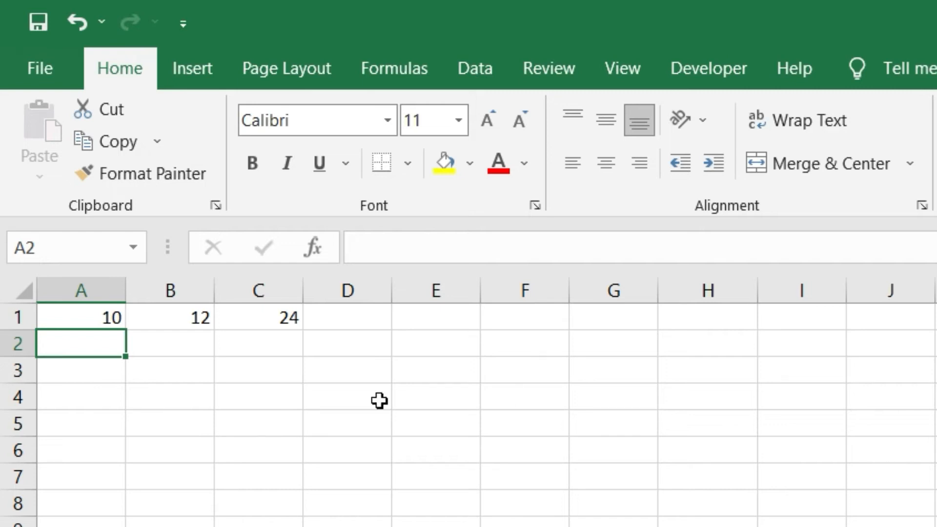
{"action": "left_click", "coordinate": [171, 316]}
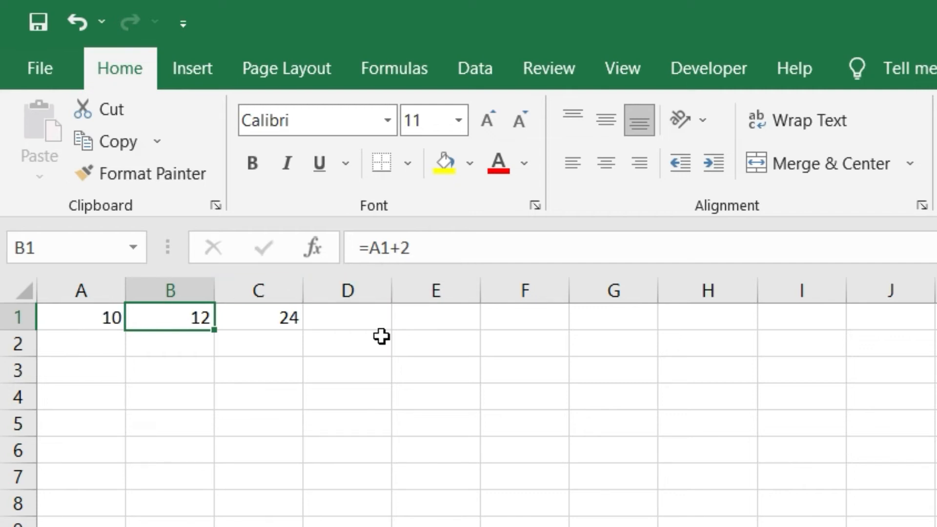
{"action": "left_click", "coordinate": [254, 319]}
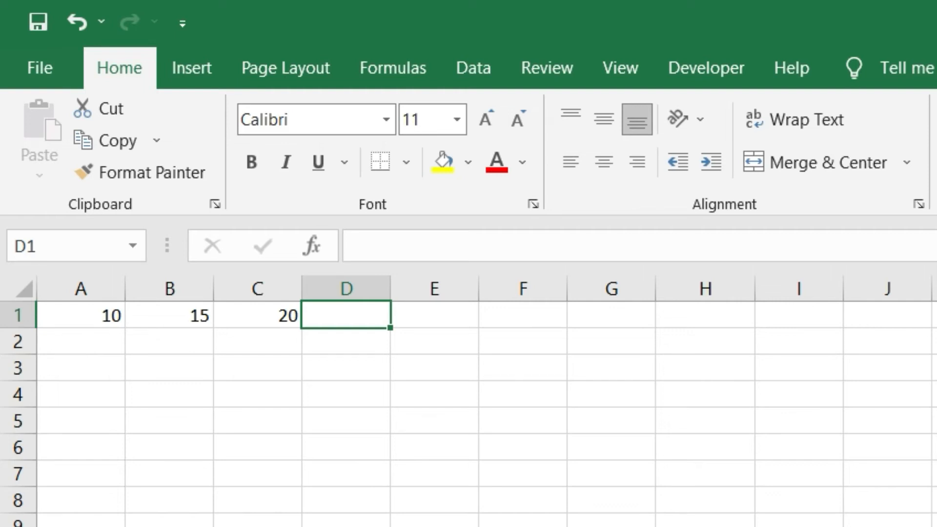
Enter the formula =A1*5+B1*2+C1*3 in cell D1, picking A1, B1 and C1 from the sheet as references
{"action": "type", "text": "="}
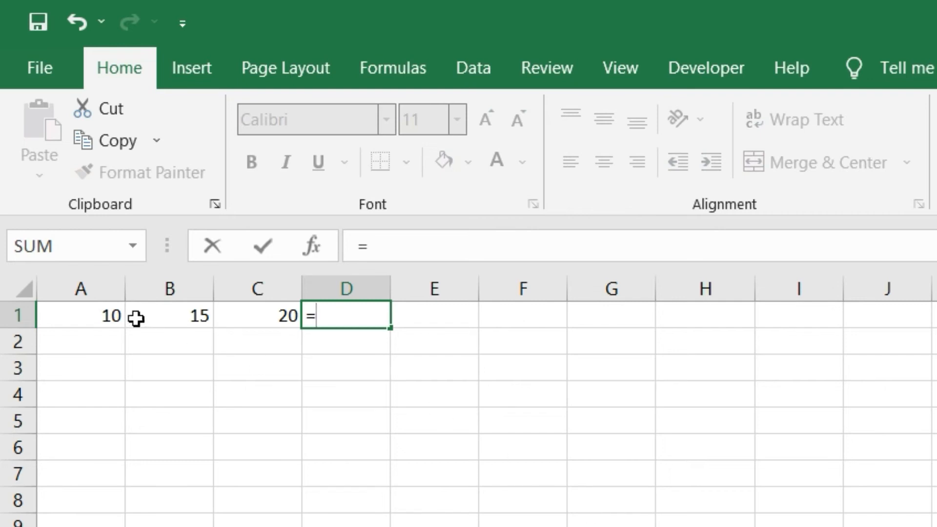
{"action": "left_click", "coordinate": [104, 315]}
{"action": "type", "text": "*5"}
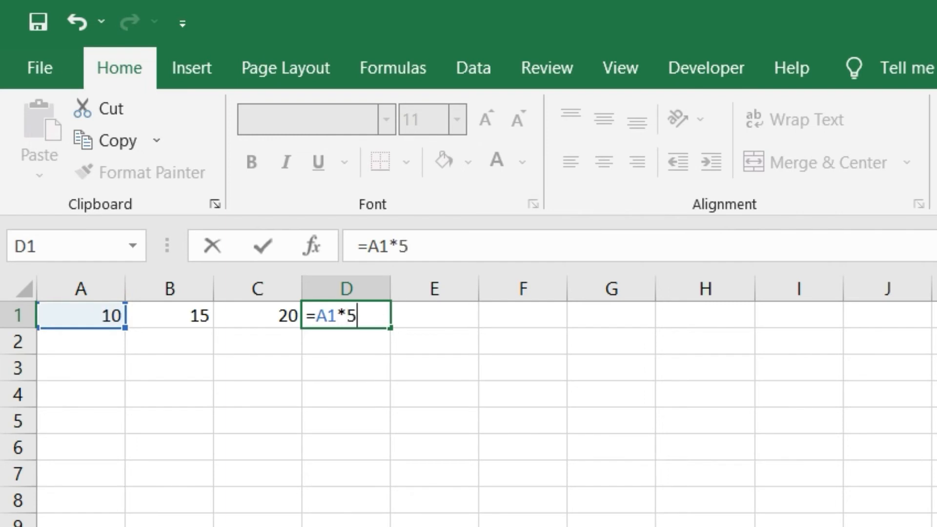
{"action": "type", "text": "+"}
{"action": "left_click", "coordinate": [155, 308]}
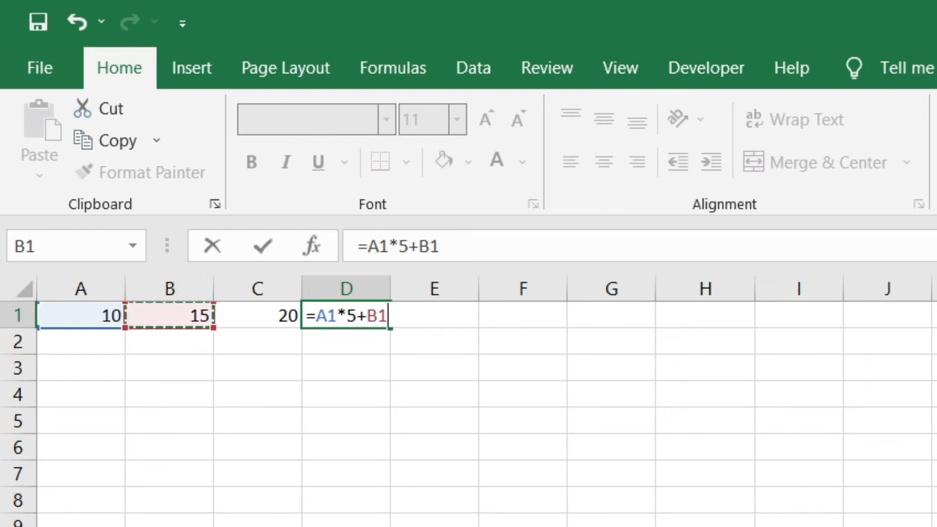
{"action": "type", "text": "*2"}
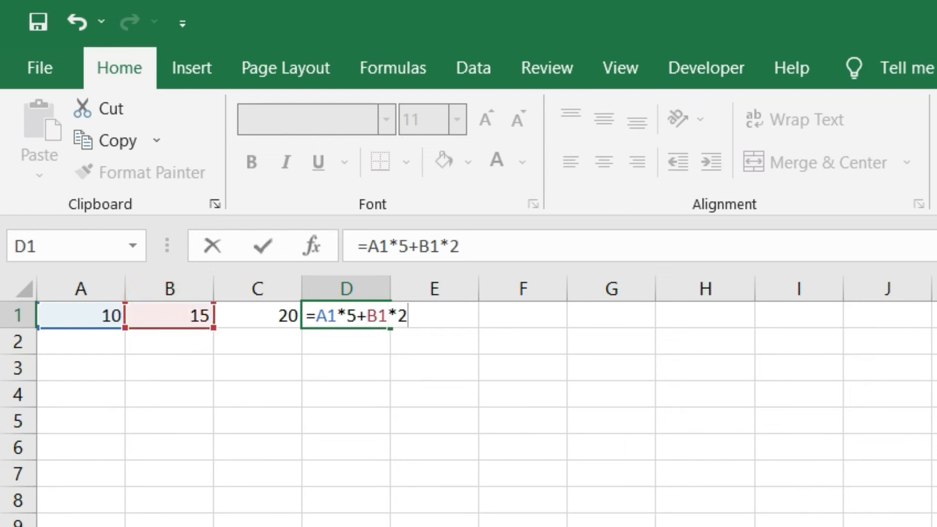
{"action": "type", "text": "+"}
{"action": "left_click", "coordinate": [253, 311]}
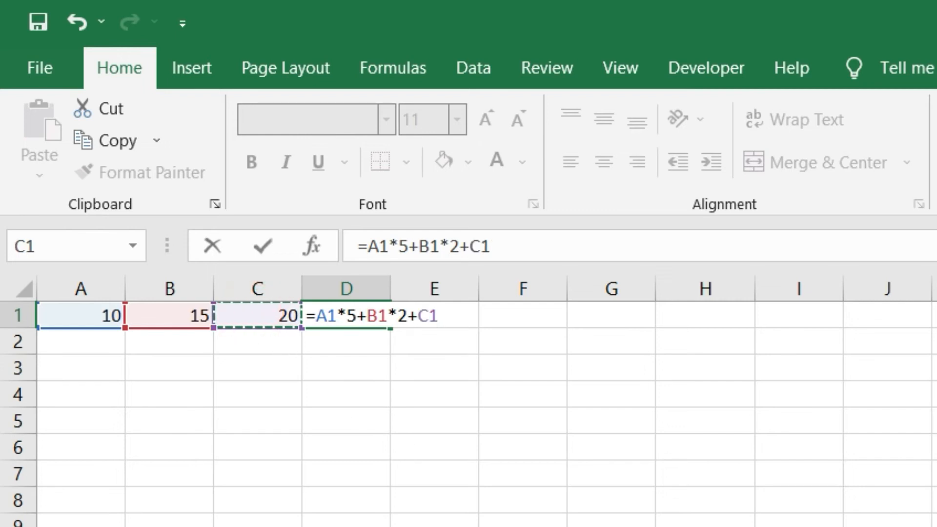
{"action": "type", "text": "*3"}
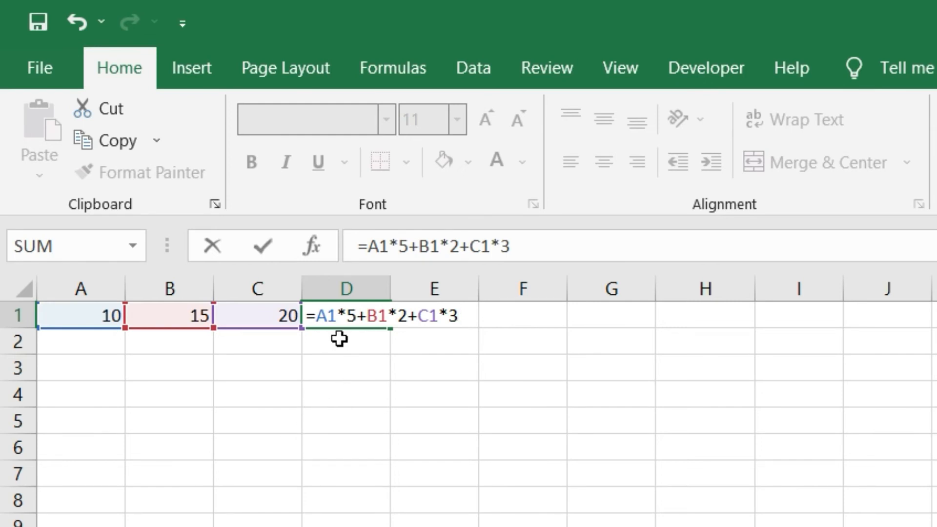
{"action": "key", "text": "Return"}
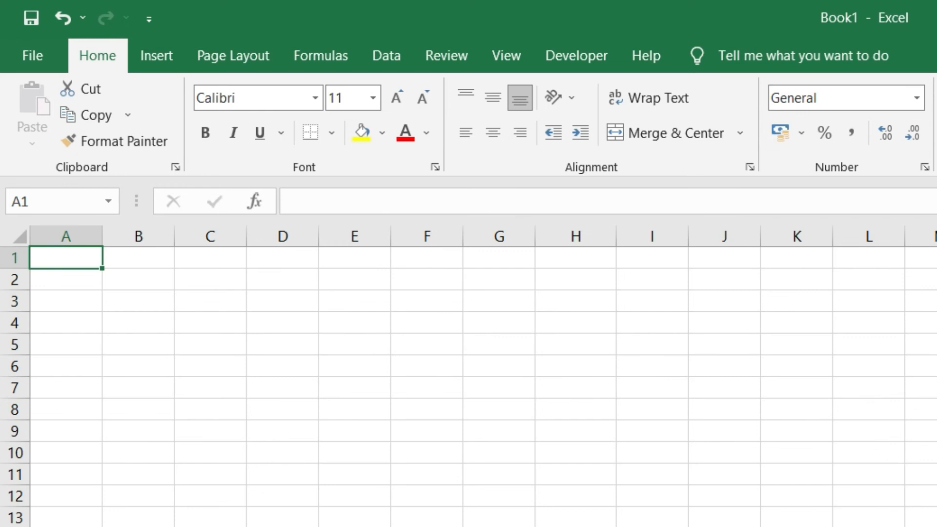
Fill row 1 of the empty sheet with 5 in cell A1, 1 in cell C1 and 10 in cell G1
{"action": "type", "text": "5"}
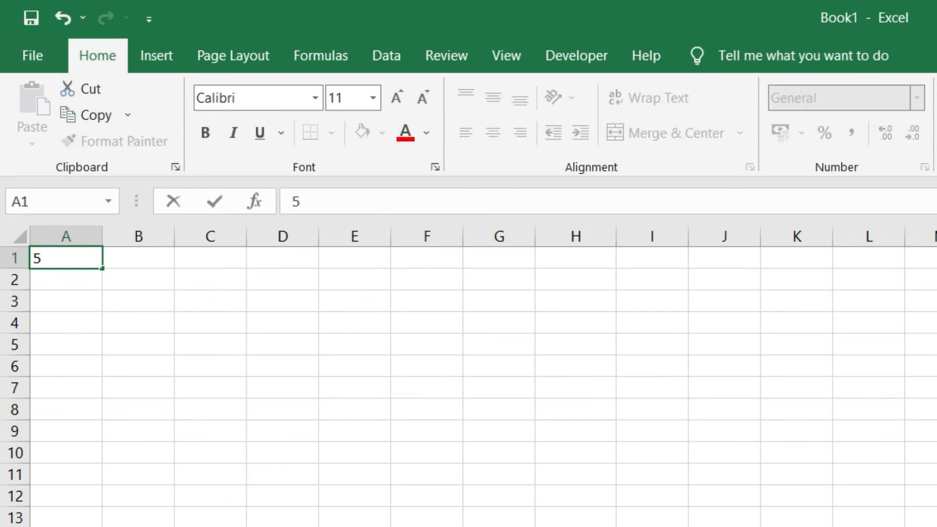
{"action": "key", "text": "Tab"}
{"action": "key", "text": "Tab"}
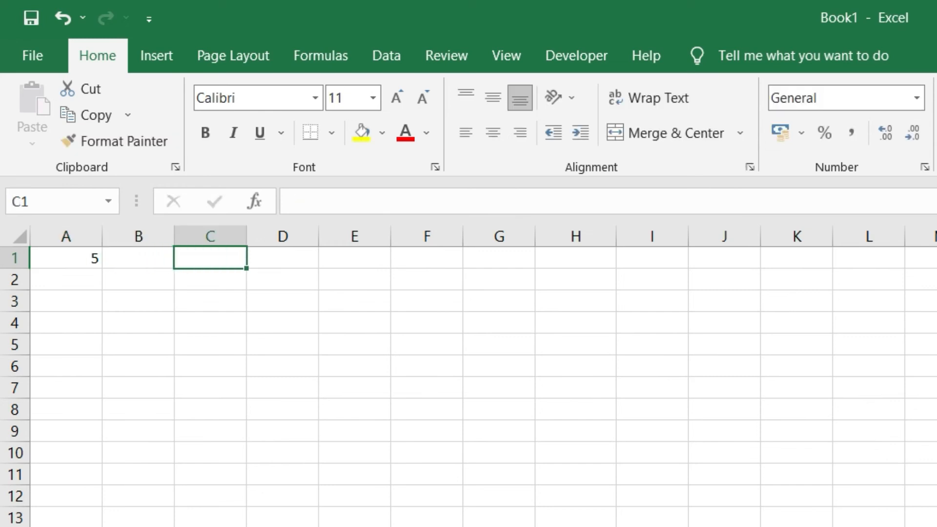
{"action": "type", "text": "1"}
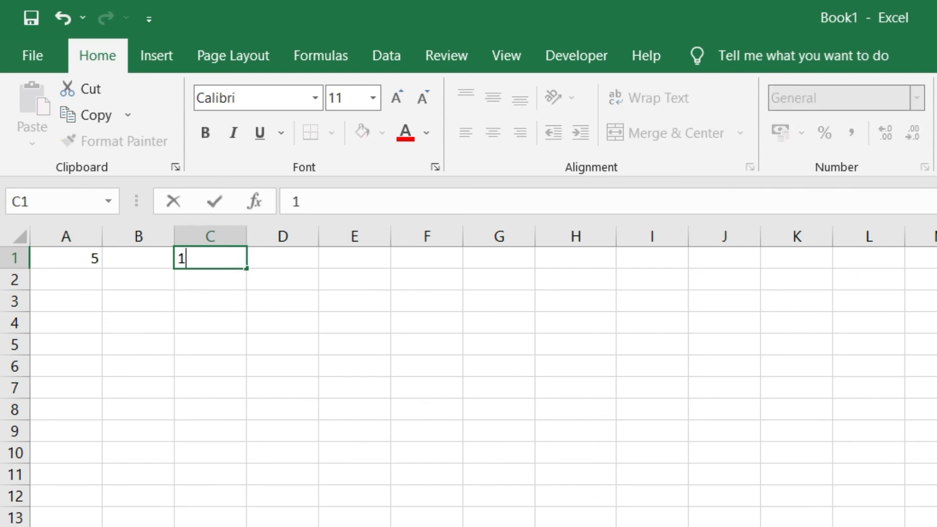
{"action": "key", "text": "Tab"}
{"action": "key", "text": "Tab"}
{"action": "key", "text": "Tab"}
{"action": "key", "text": "Tab"}
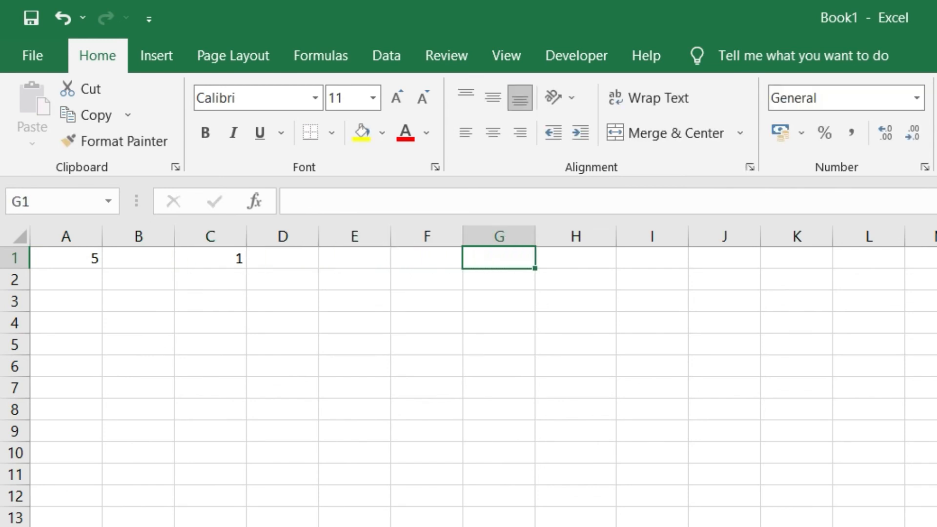
{"action": "type", "text": "10"}
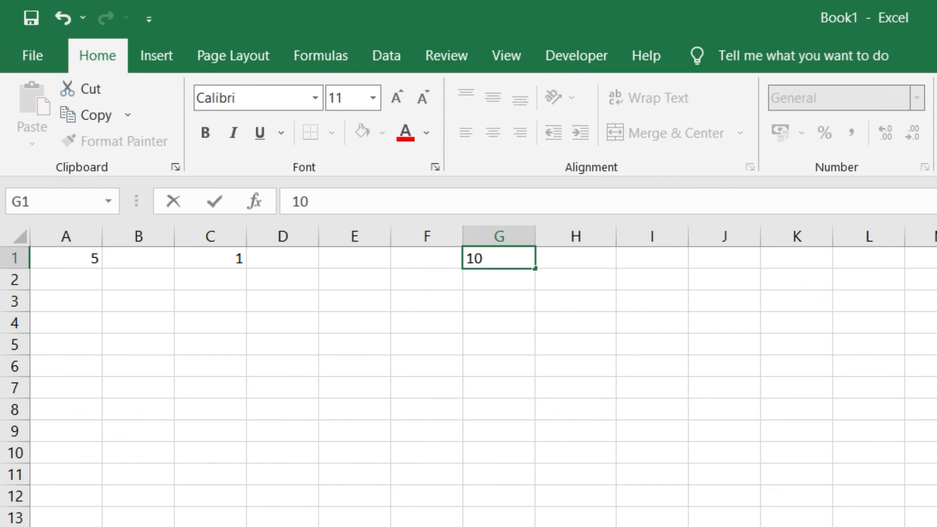
{"action": "key", "text": "Tab"}
{"action": "key", "text": "Tab"}
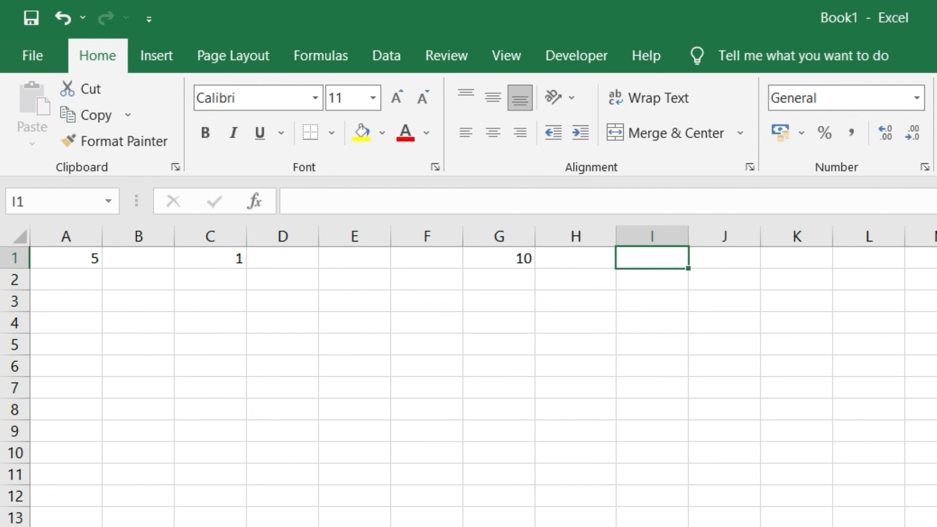
Enter the formula =(G1+C1)*A1 in cell I1, using parentheses to add G1 and C1 before multiplying by A1
{"action": "type", "text": "="}
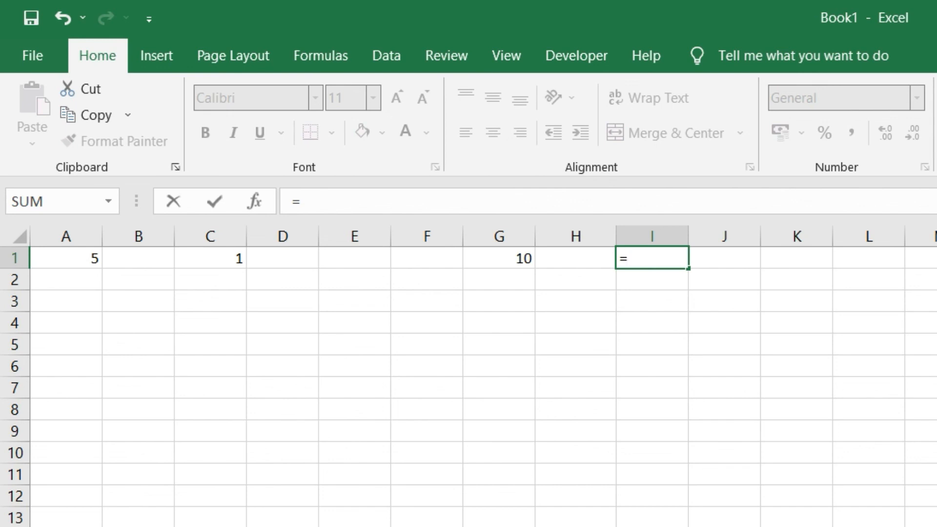
{"action": "type", "text": "("}
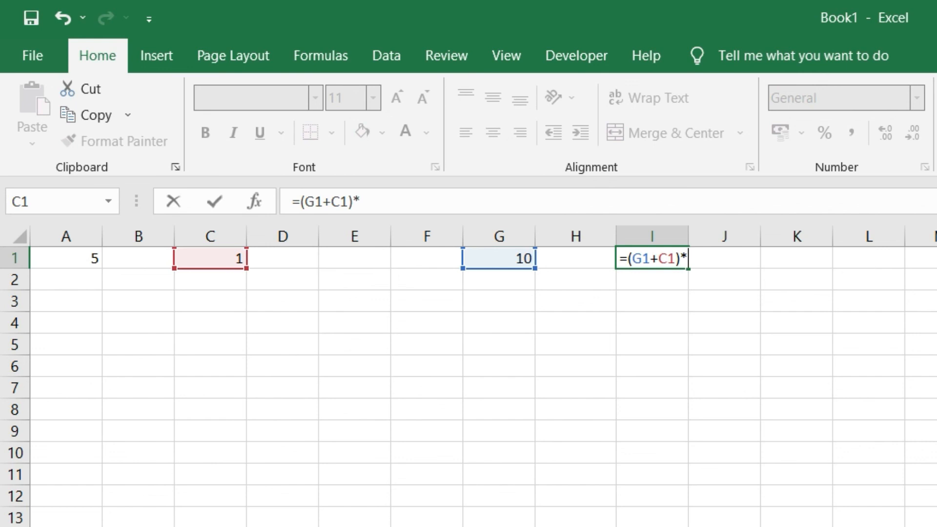
{"action": "left_click", "coordinate": [64, 259]}
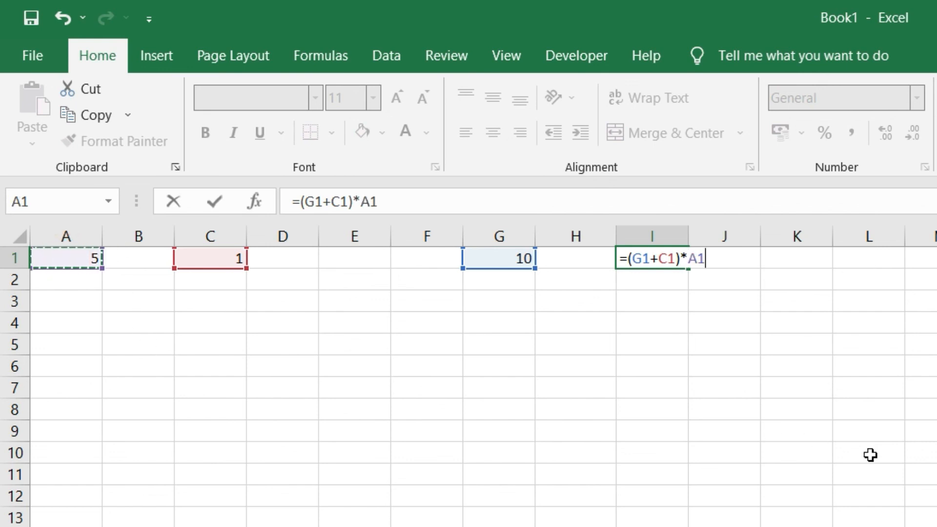
{"action": "key", "text": "Return"}
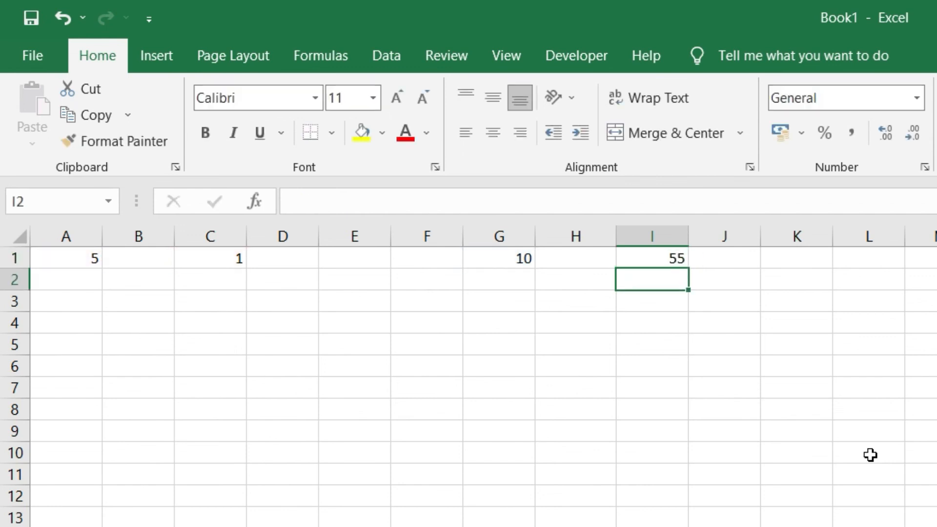